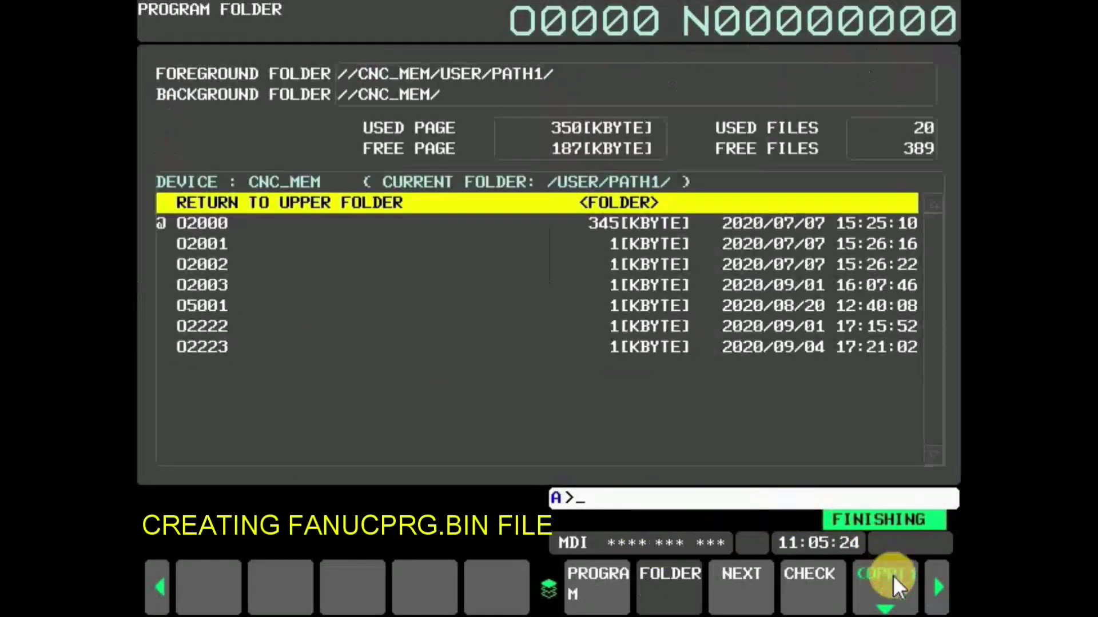
- Switch the device to the memory card (M_CARD) and page to its program storage file operations
click(893, 577)
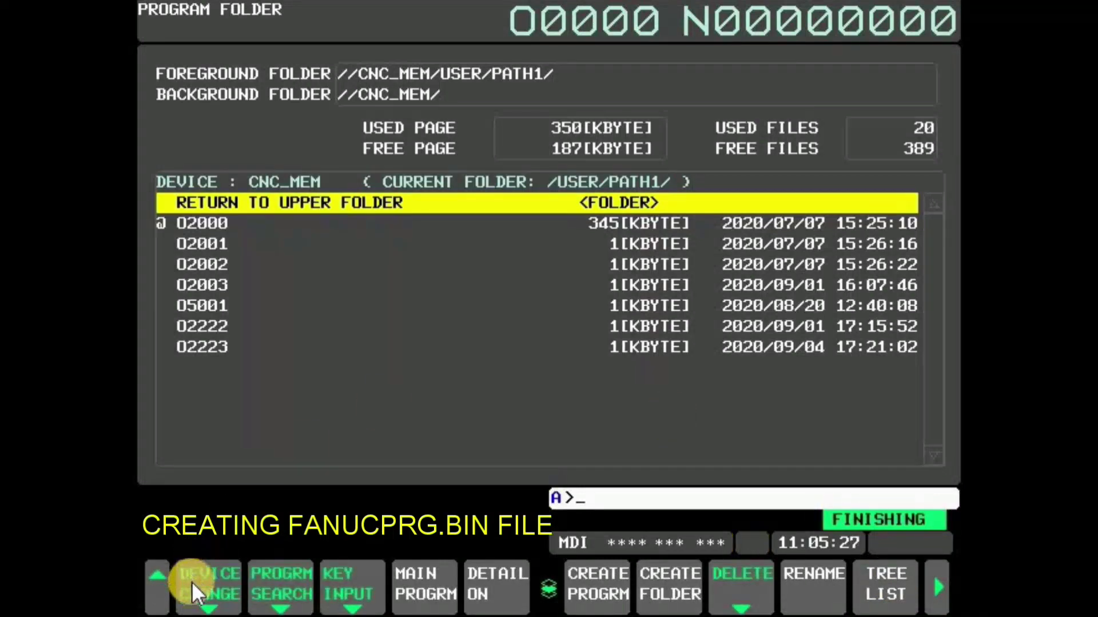
click(192, 582)
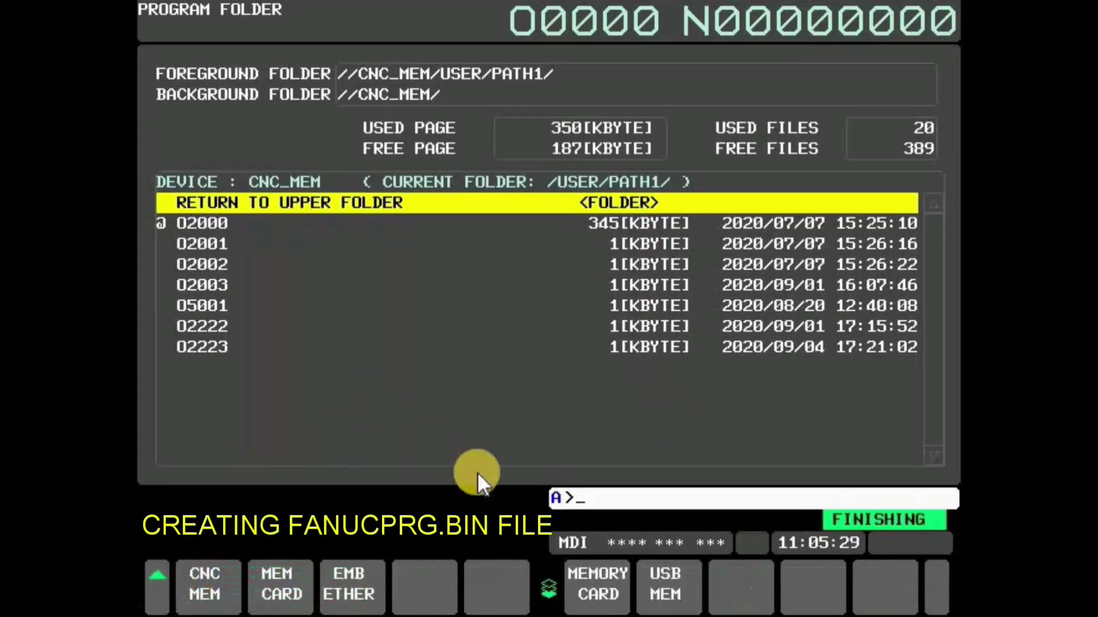
click(597, 584)
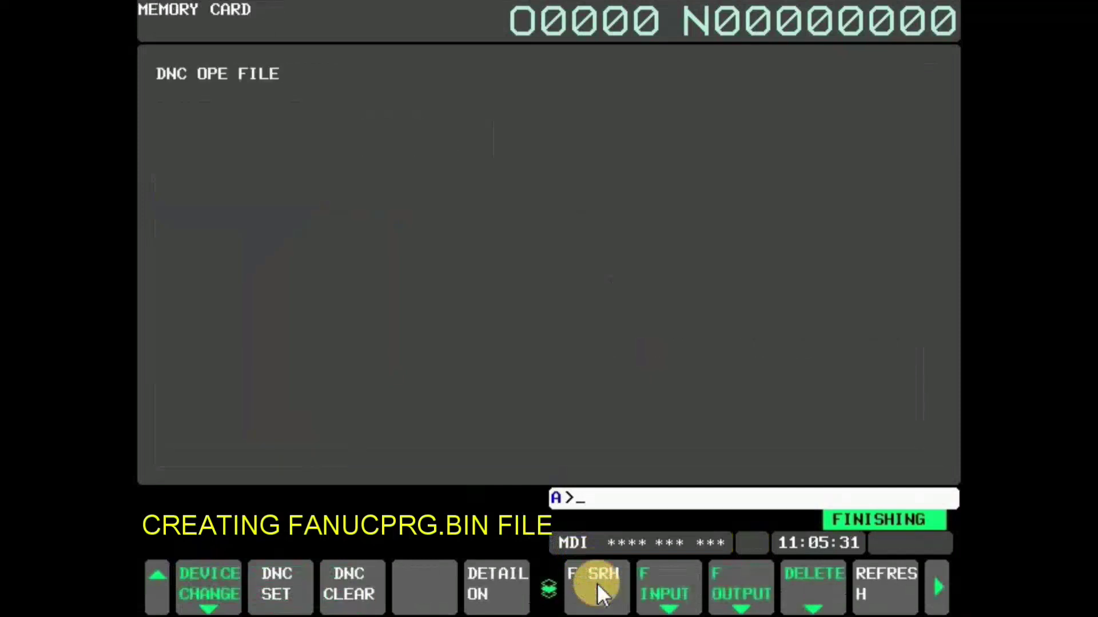
click(936, 595)
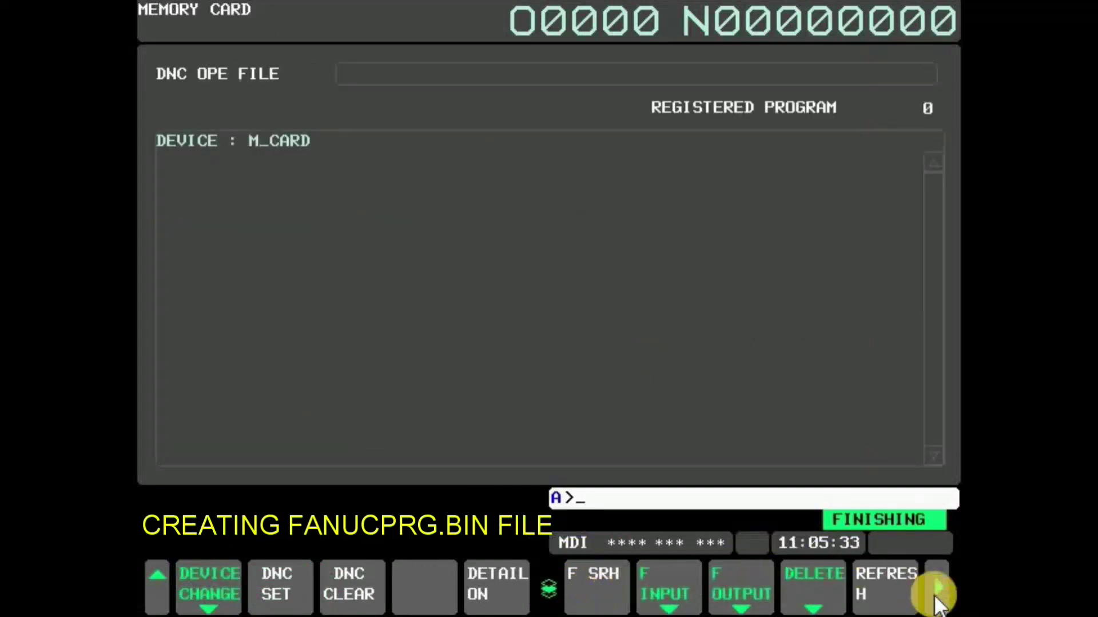
click(940, 595)
click(938, 594)
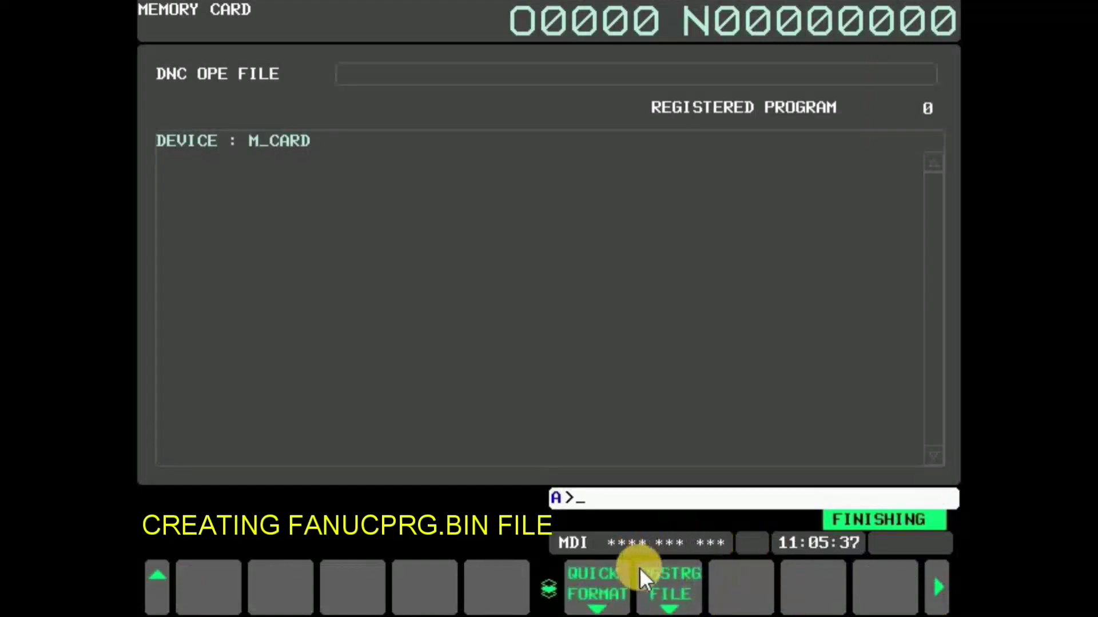
- Set the storage file size to 100 MB and create FANUCPRG.BIN on the memory card
click(669, 586)
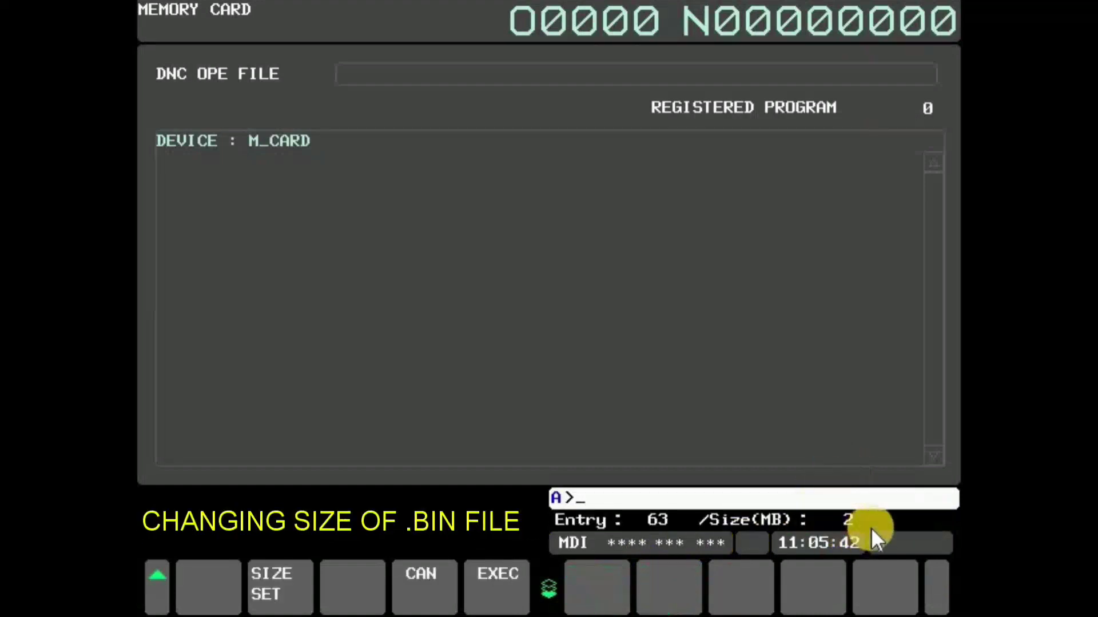
text(100)
click(267, 582)
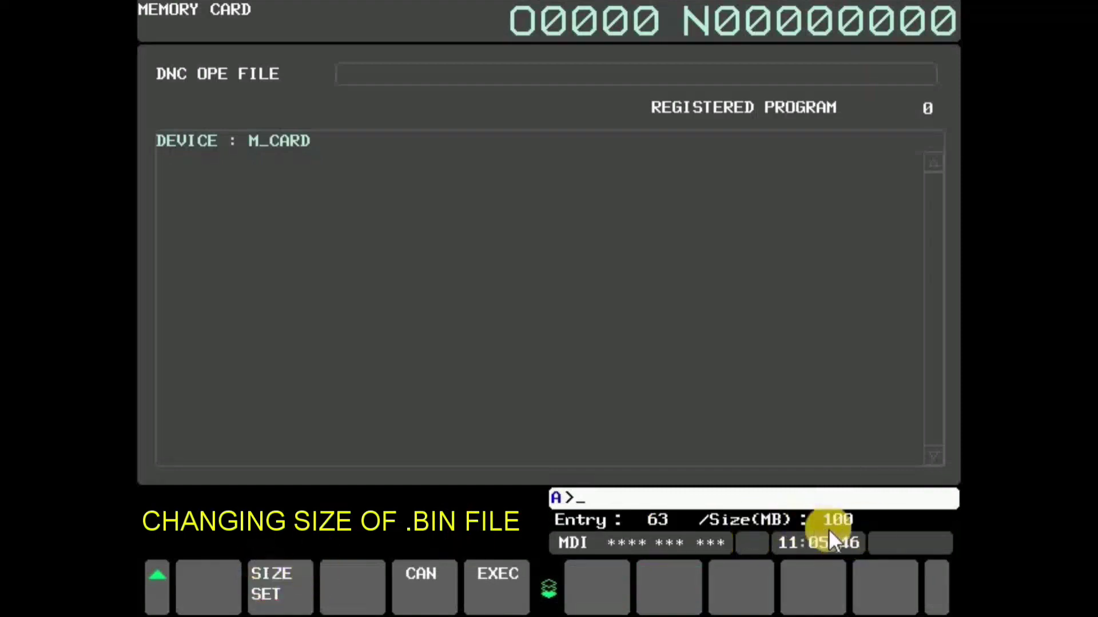
click(506, 598)
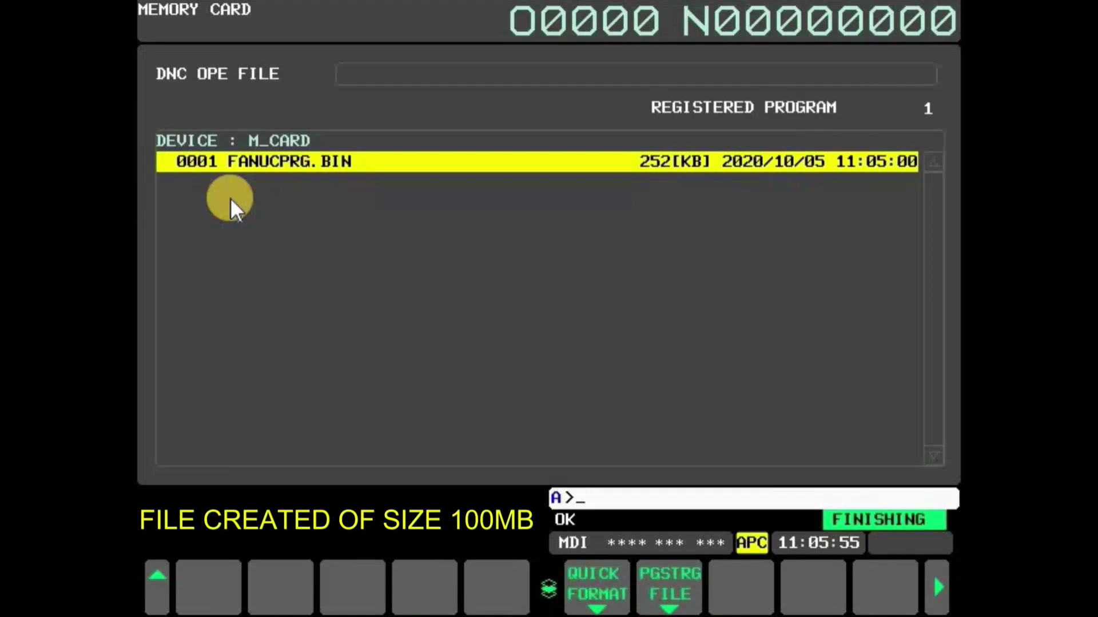
- Open the program folder view and switch its device to the MEMCARD root folder
click(157, 576)
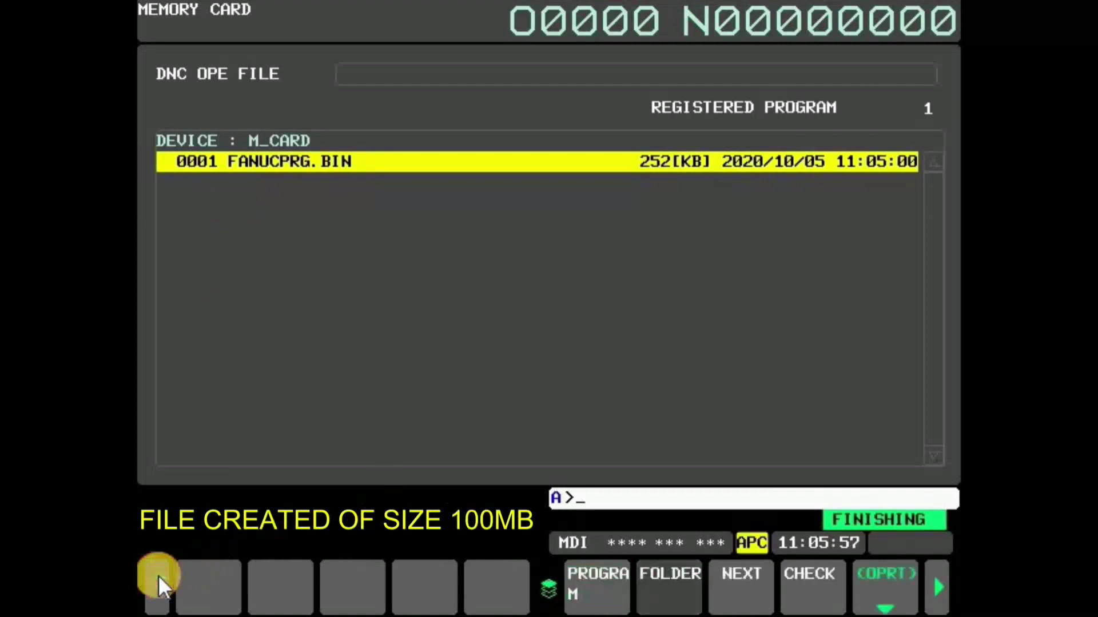
click(659, 589)
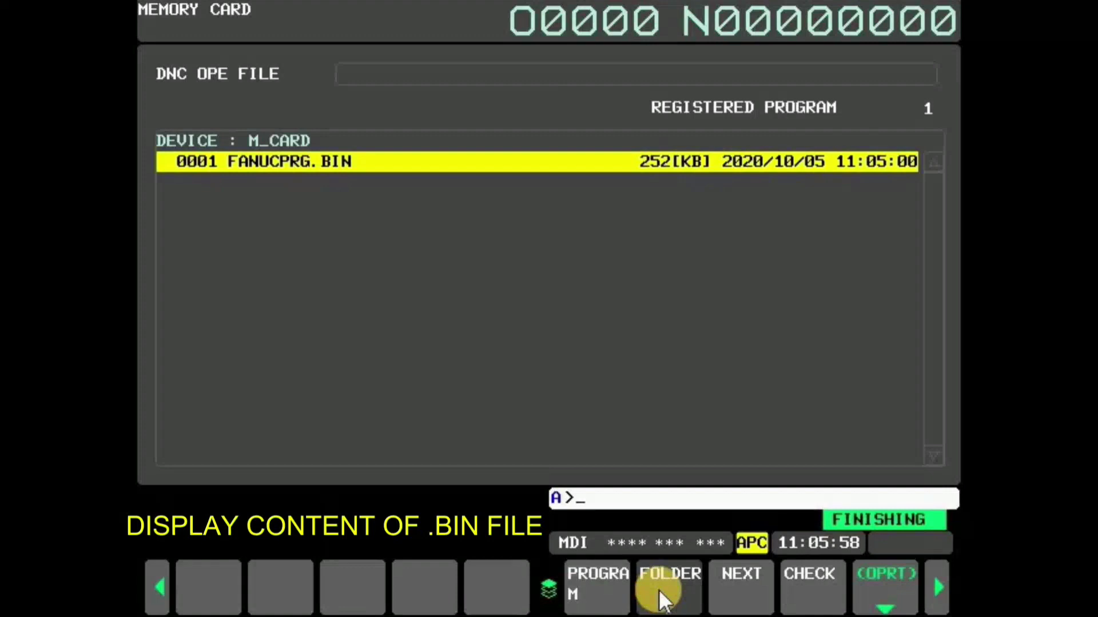
click(886, 586)
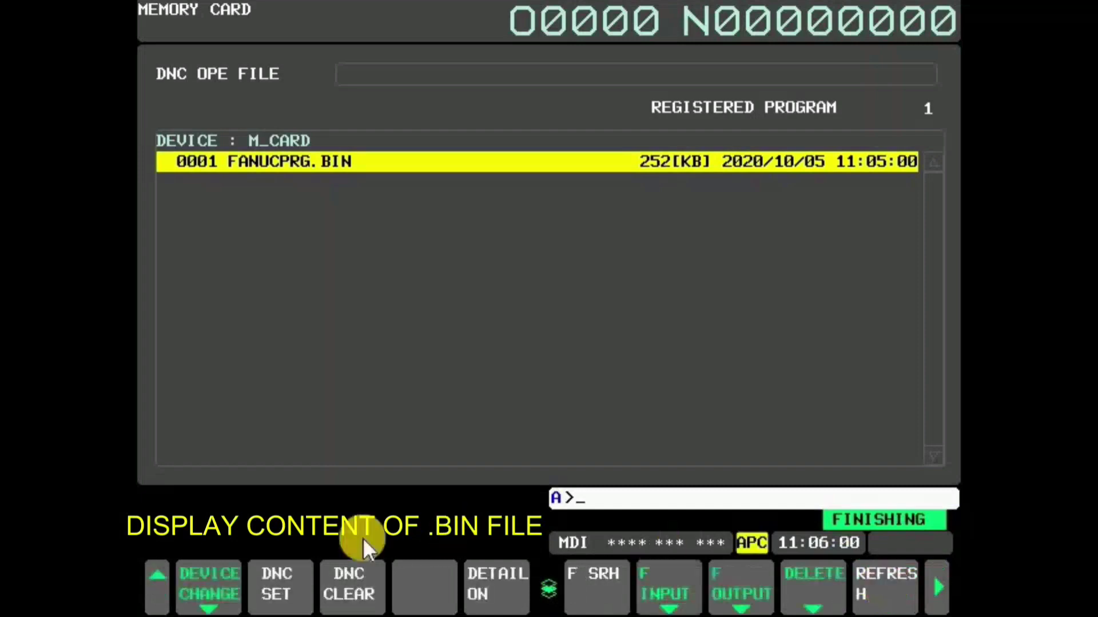
click(207, 585)
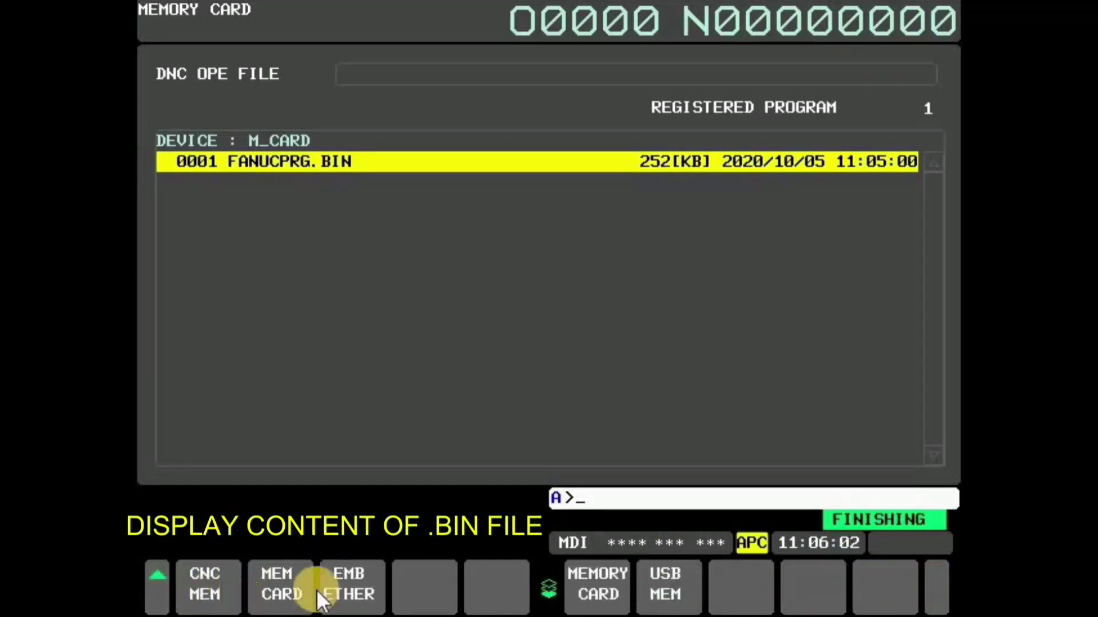
click(280, 595)
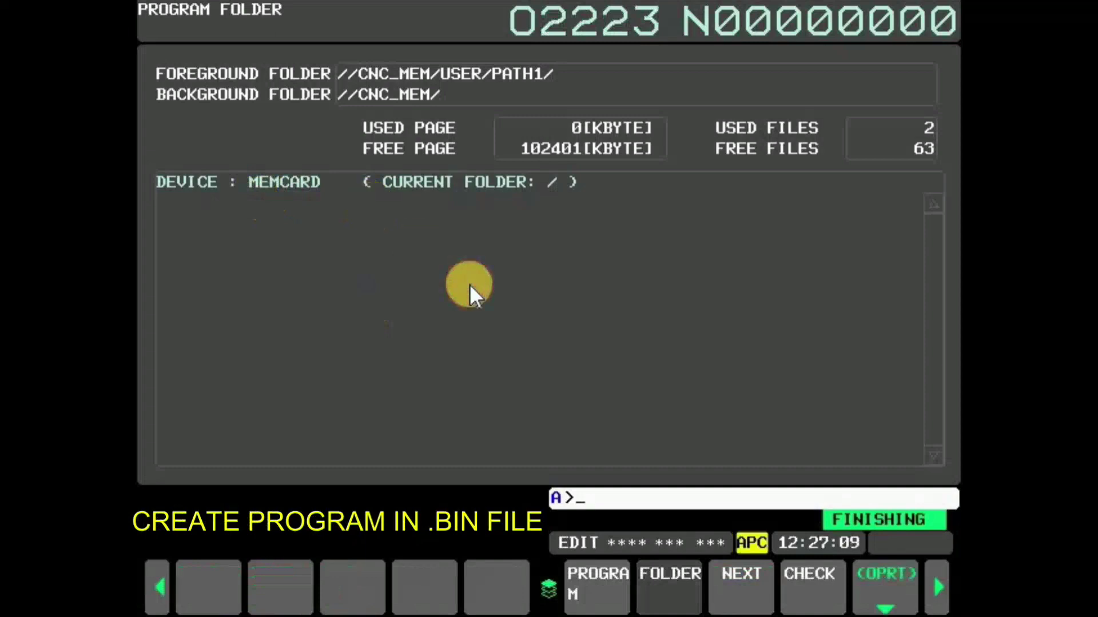
- Create new programs O2000 and O2001 in the MEMCARD root folder
text(O)
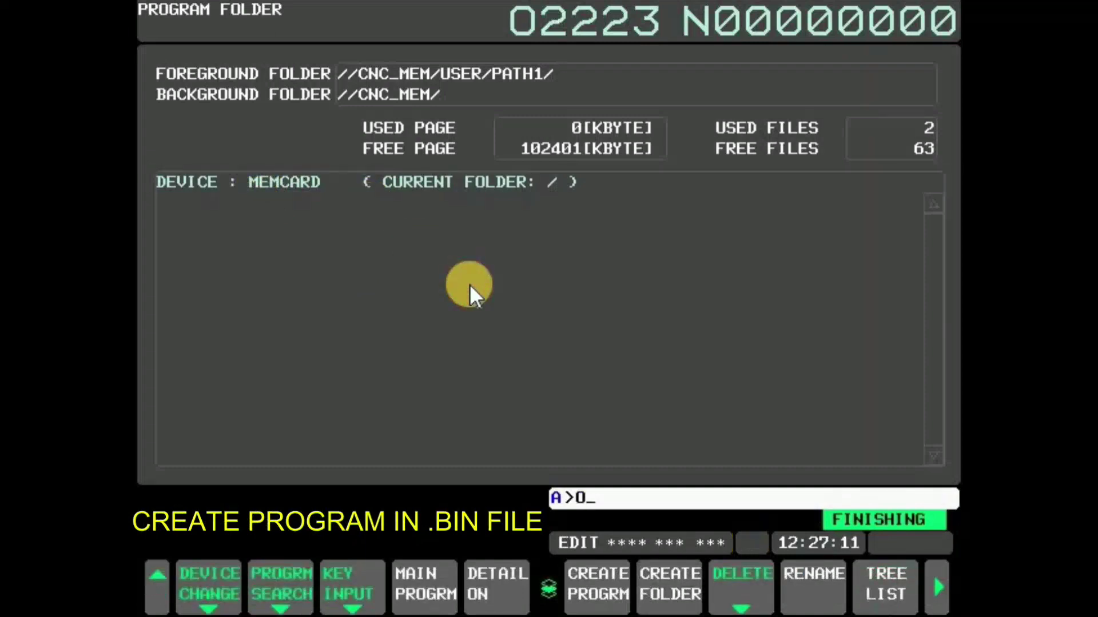
text(2000)
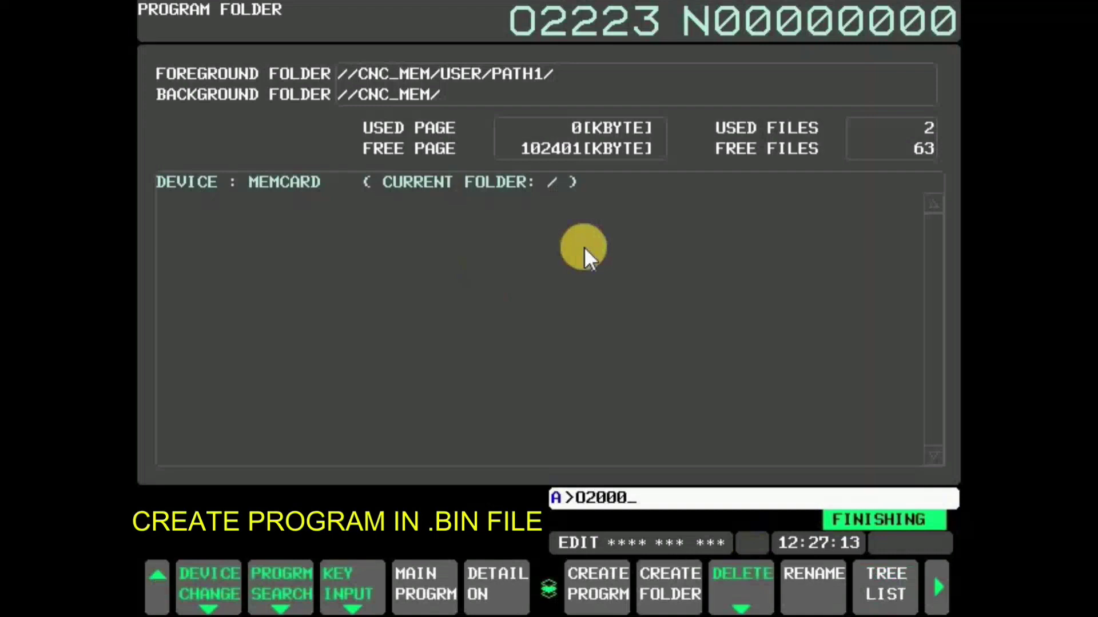
click(600, 594)
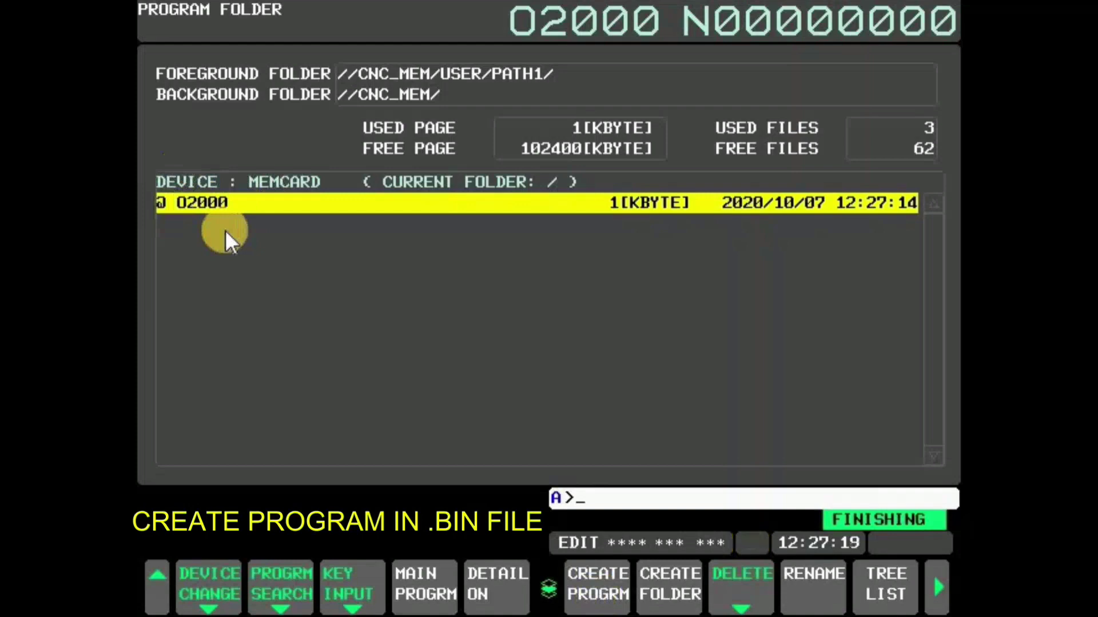
text(O2001)
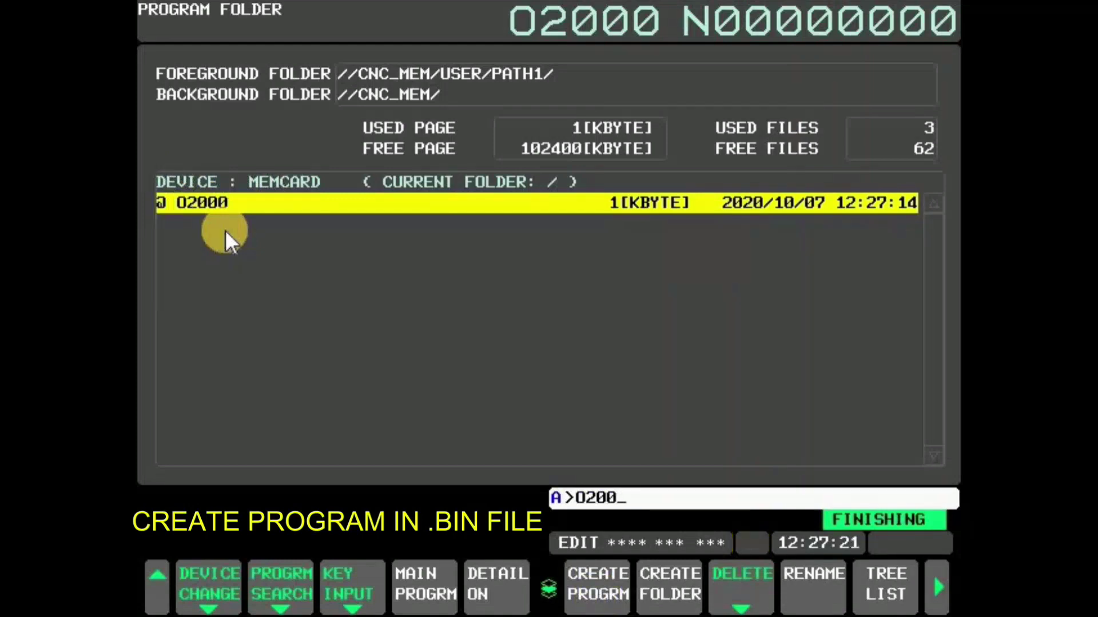
click(584, 584)
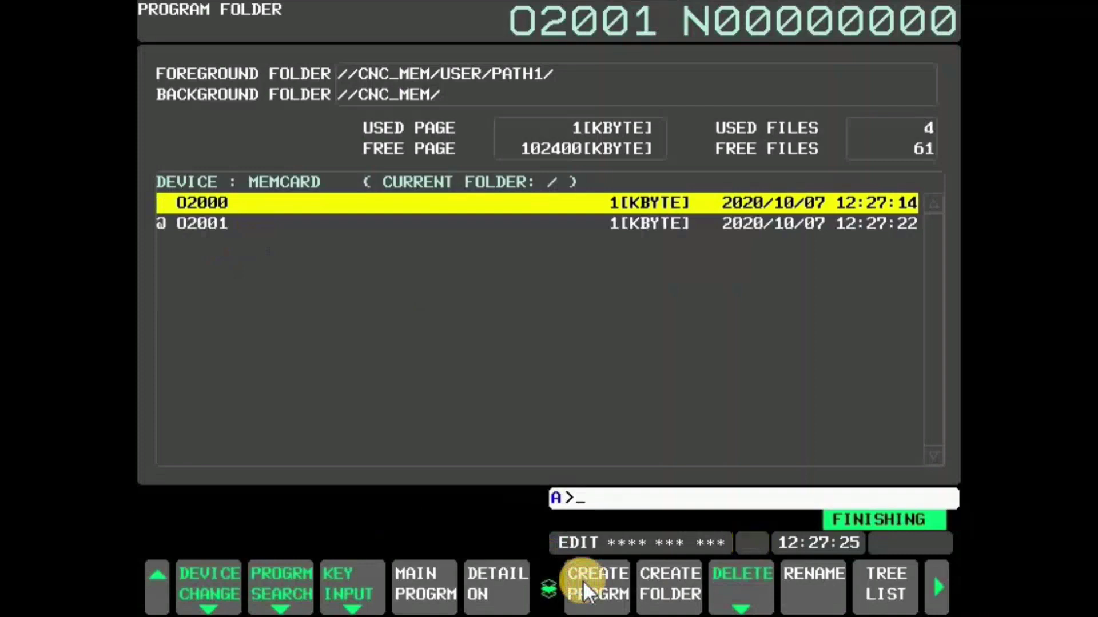
- Select program O2000 and delete it with confirmation, leaving only O2001
key(Down)
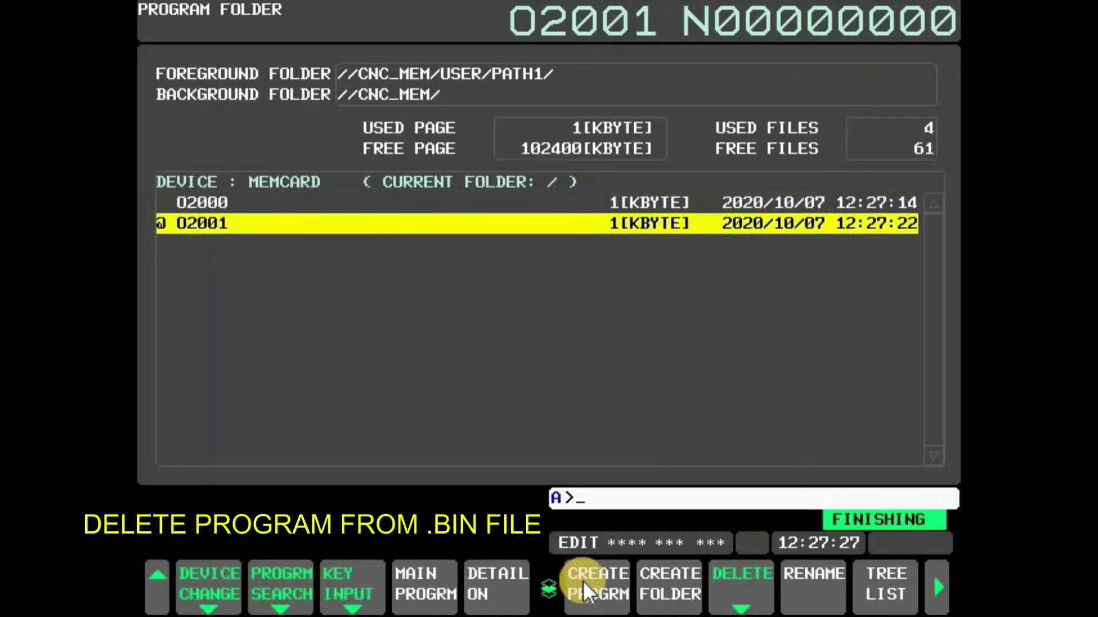
key(Up)
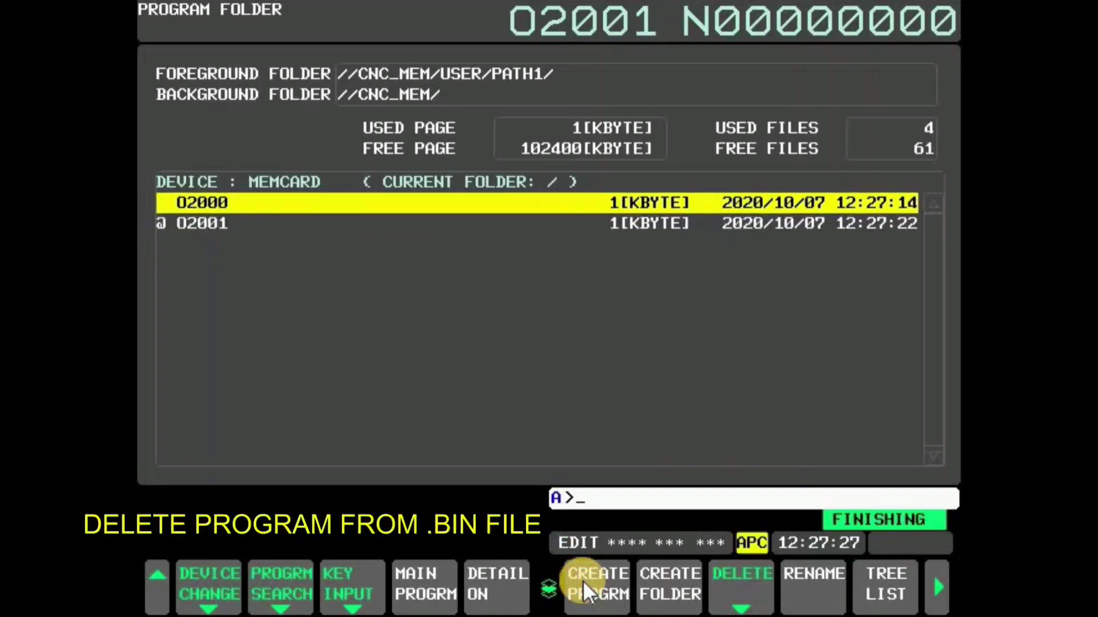
click(742, 595)
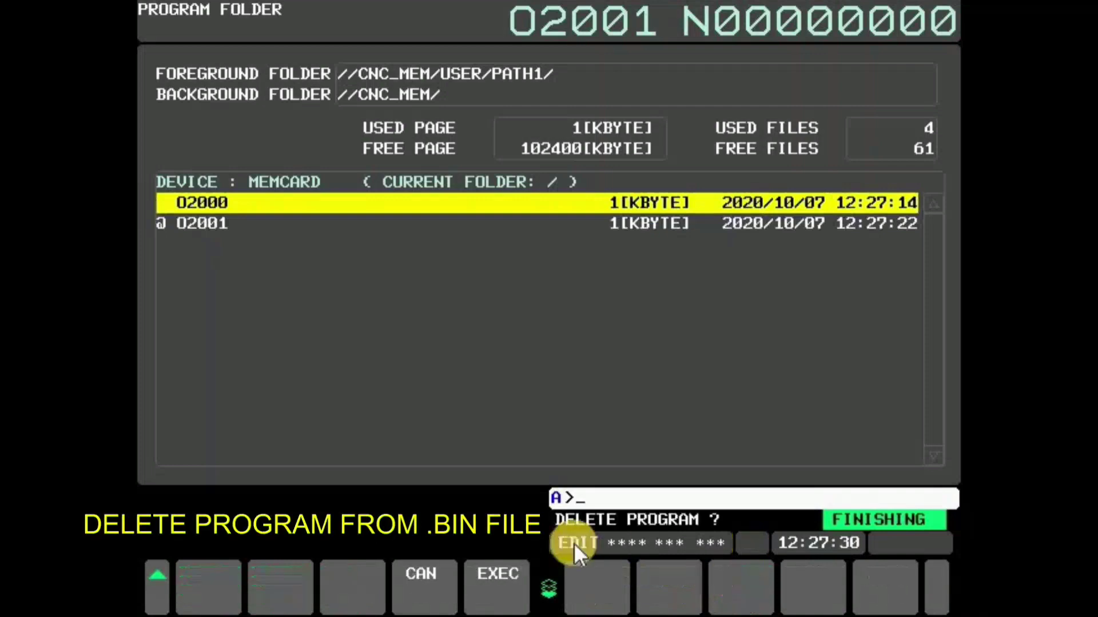
click(498, 577)
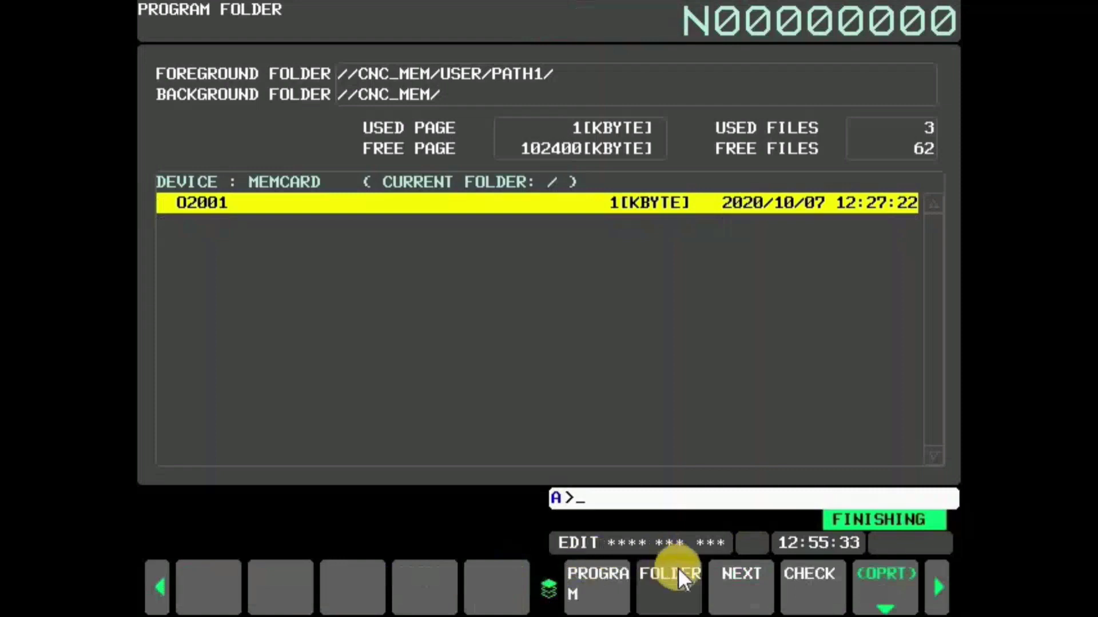
- Switch the folder view to USB memory and copy the 7-4EM_1.tap file
click(684, 578)
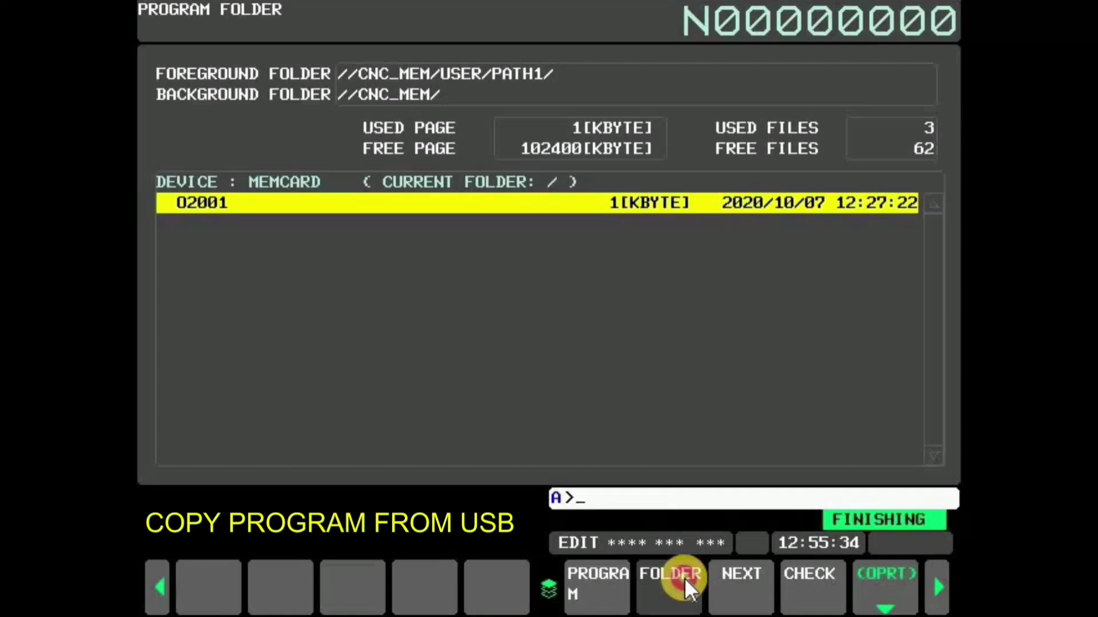
click(900, 581)
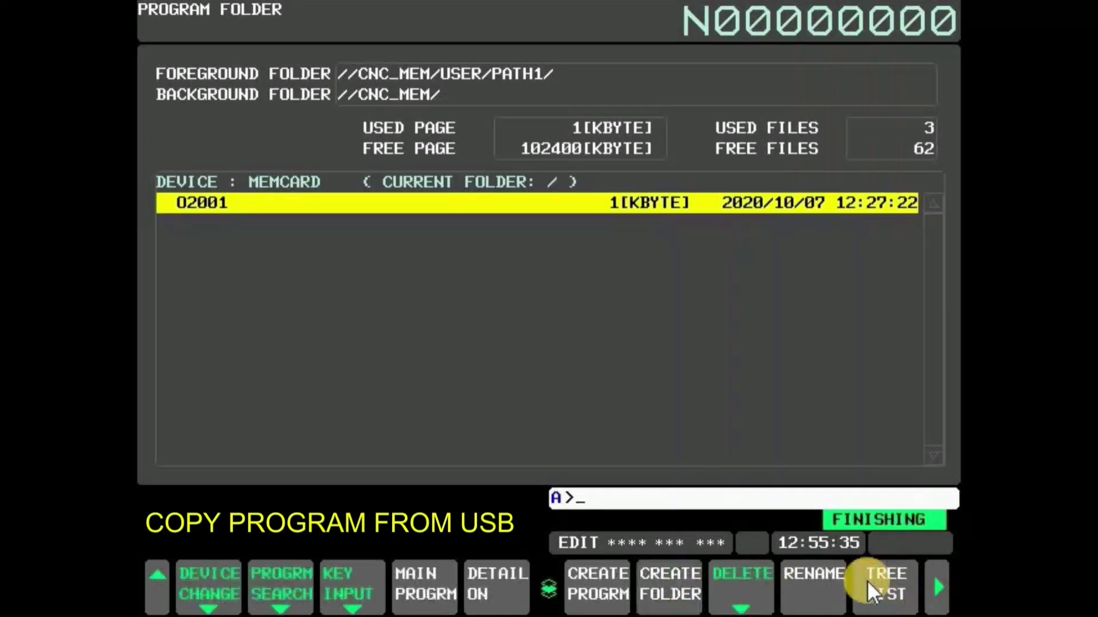
click(211, 587)
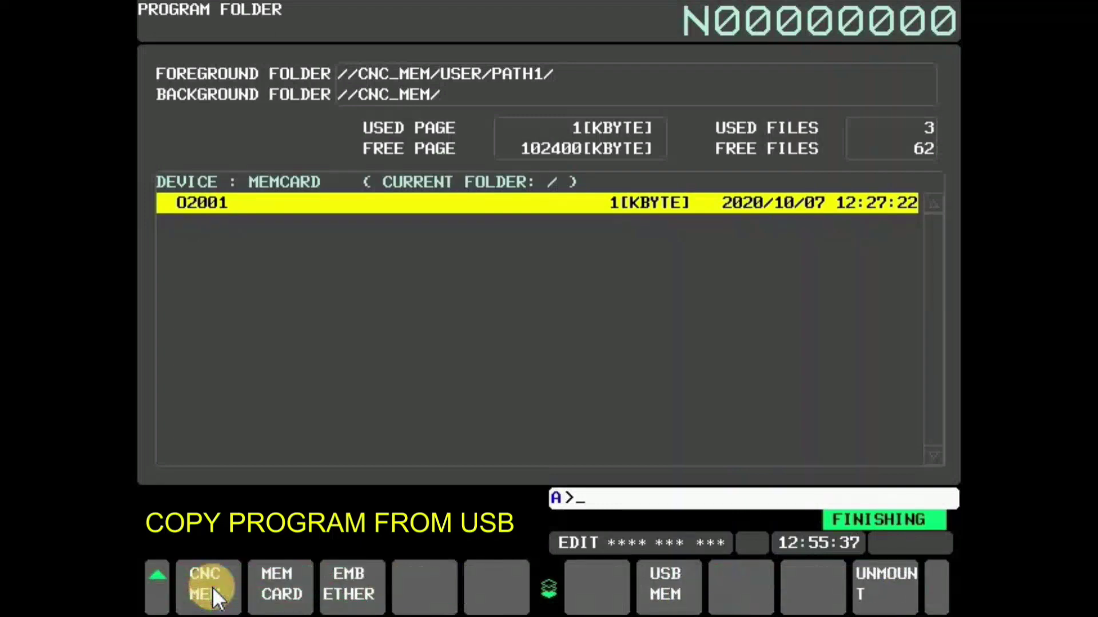
click(670, 598)
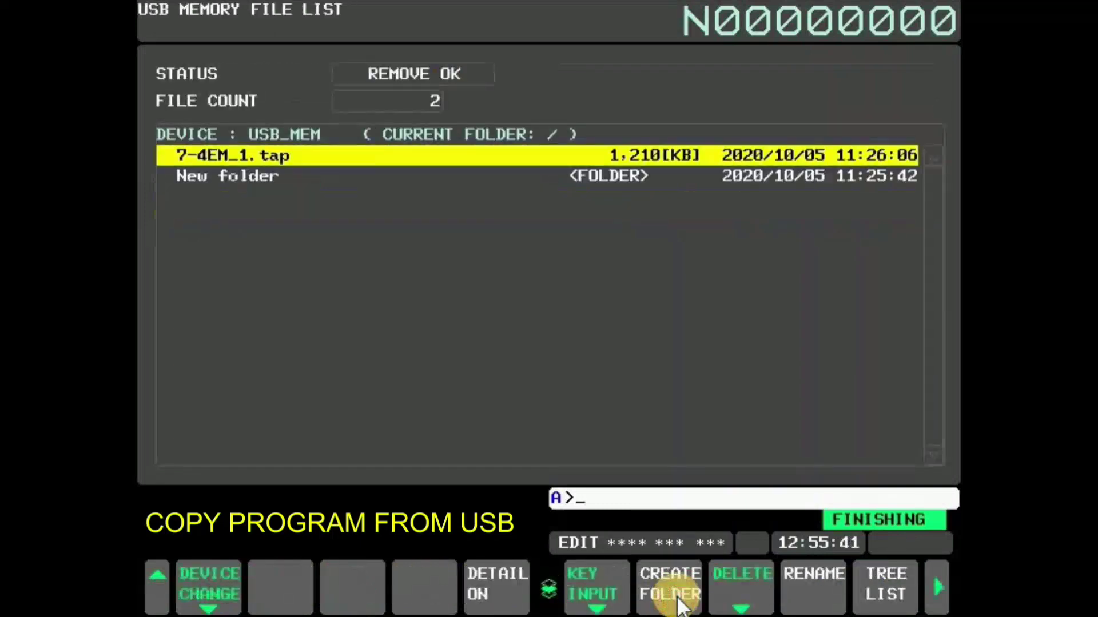
click(937, 587)
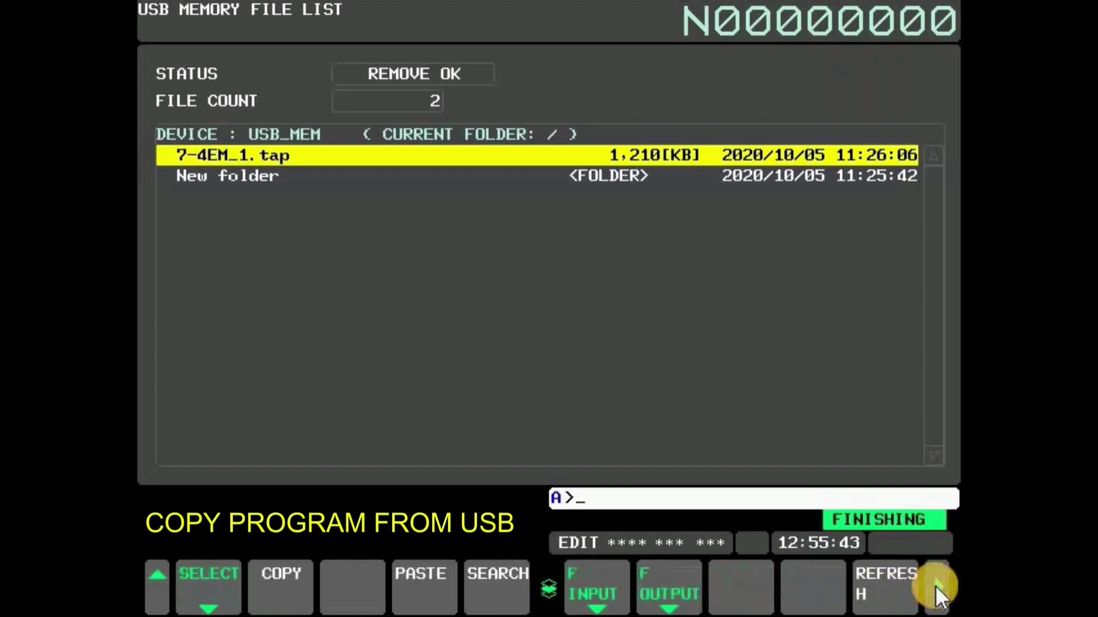
click(307, 587)
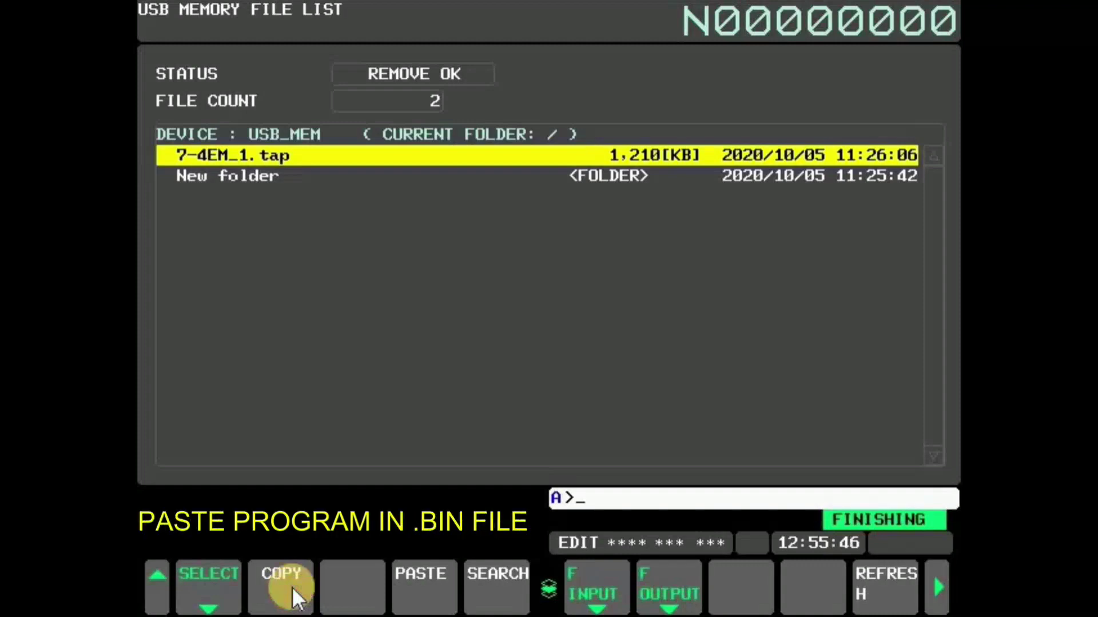
- Switch back to the memory card folder and paste the copied program there as O0001
click(151, 587)
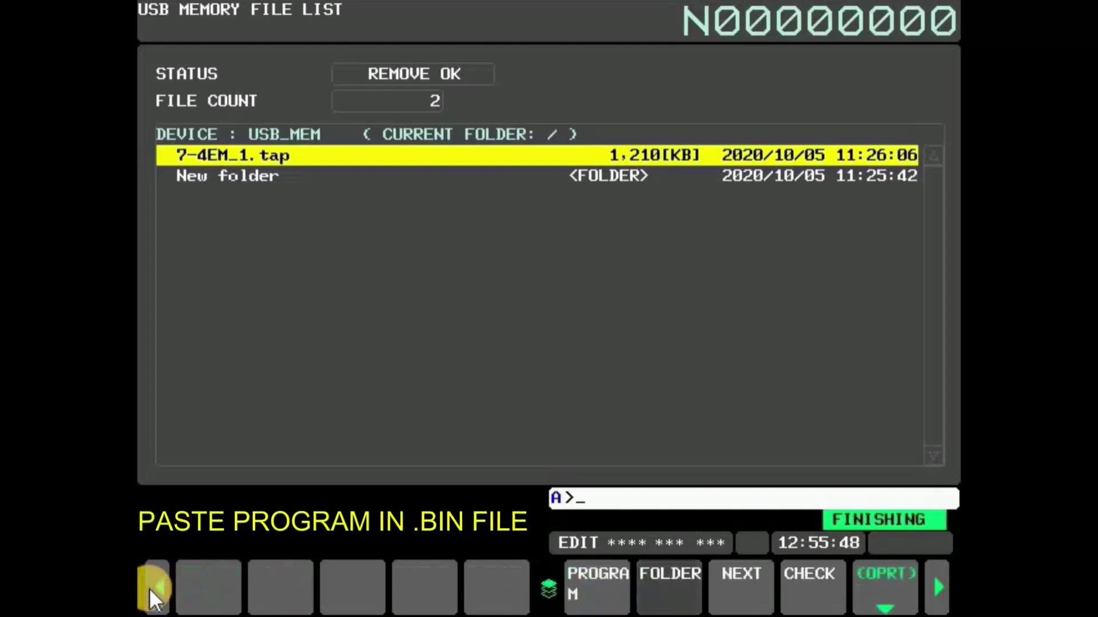
click(626, 566)
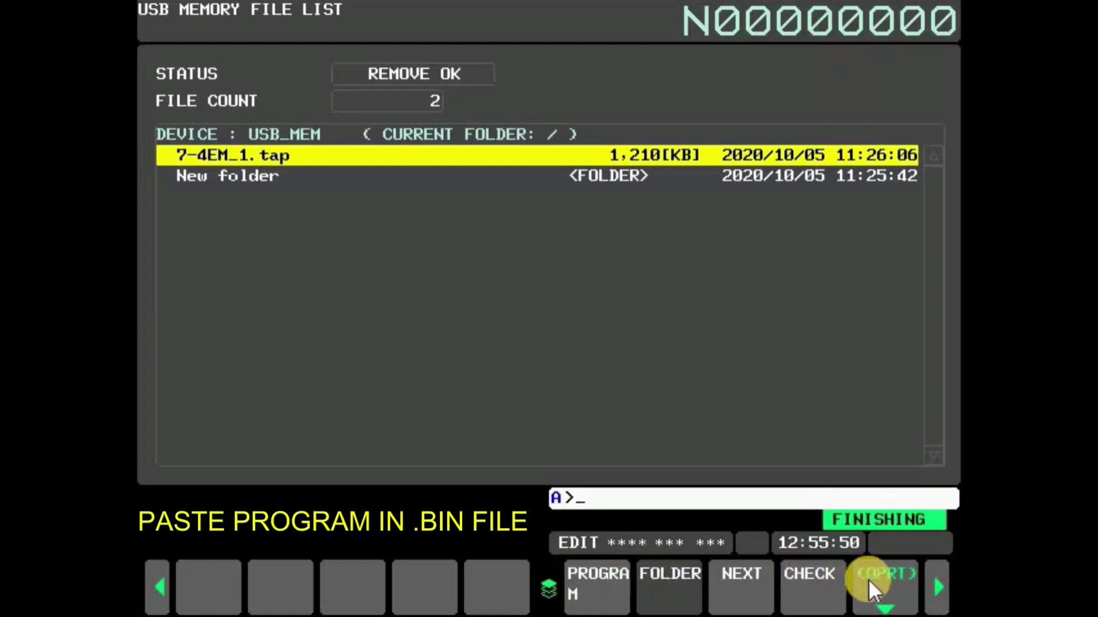
click(886, 586)
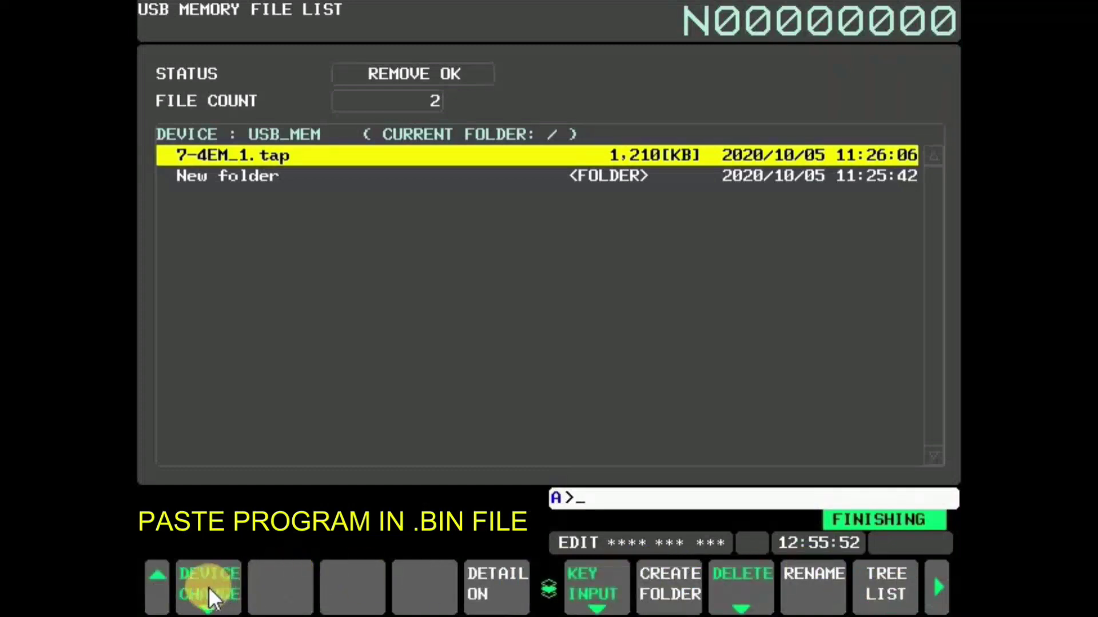
click(209, 587)
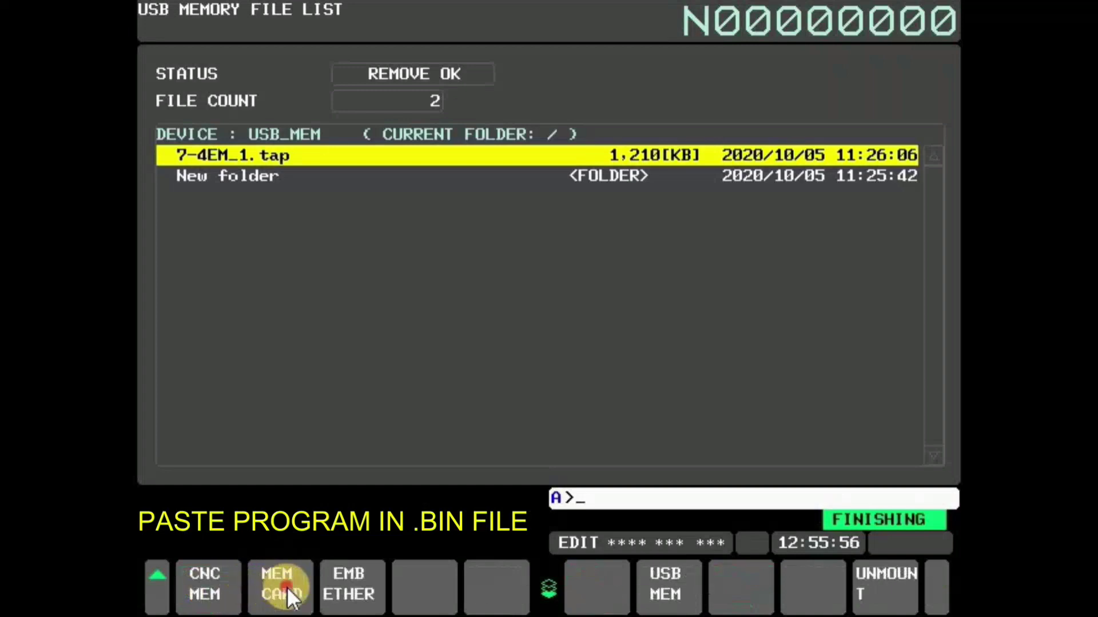
click(287, 587)
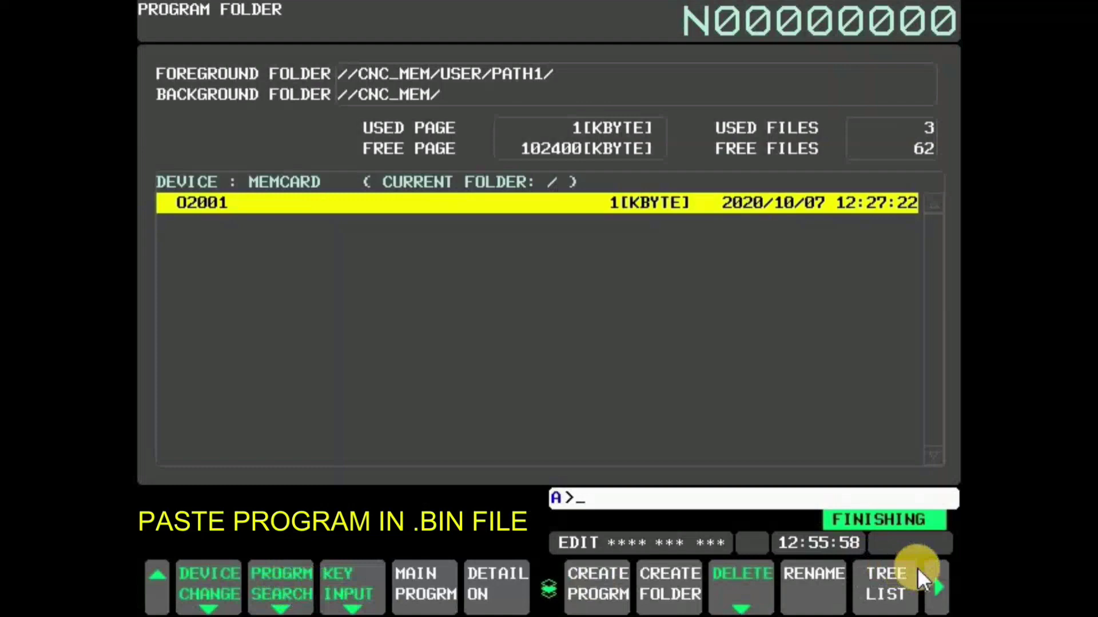
click(936, 573)
click(426, 595)
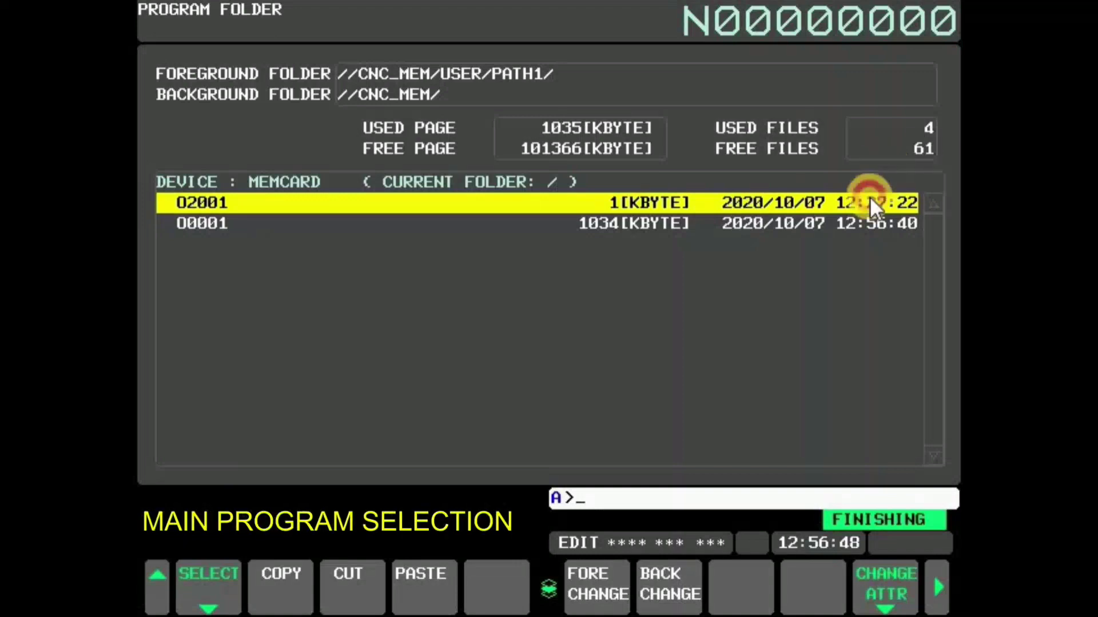
- Select O0001, set it as the main program, and open it in the editor
key(Down)
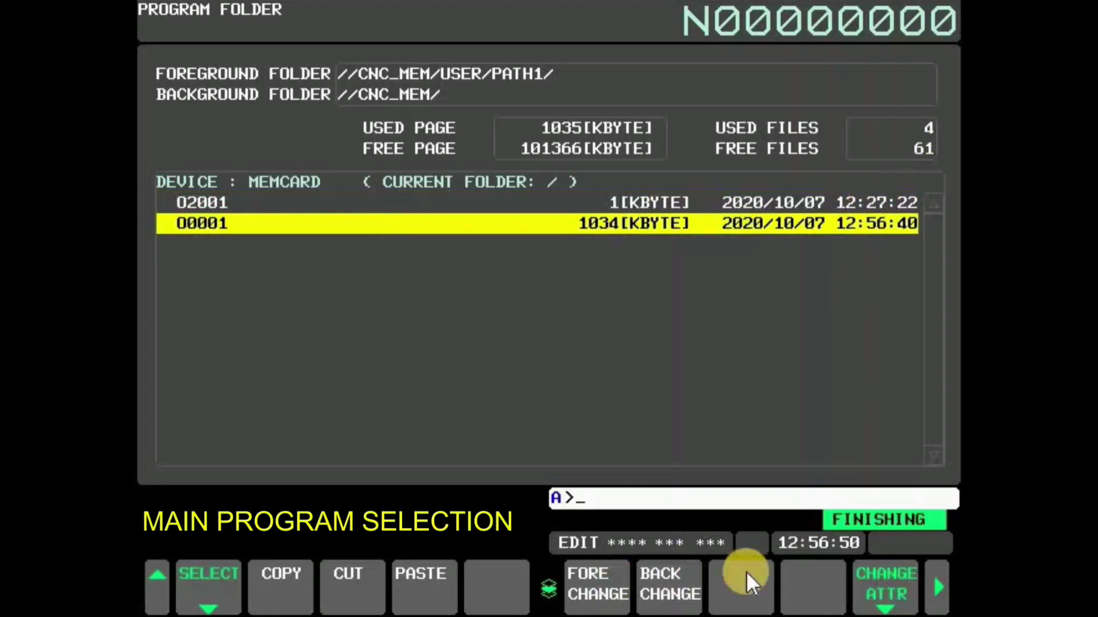
click(155, 586)
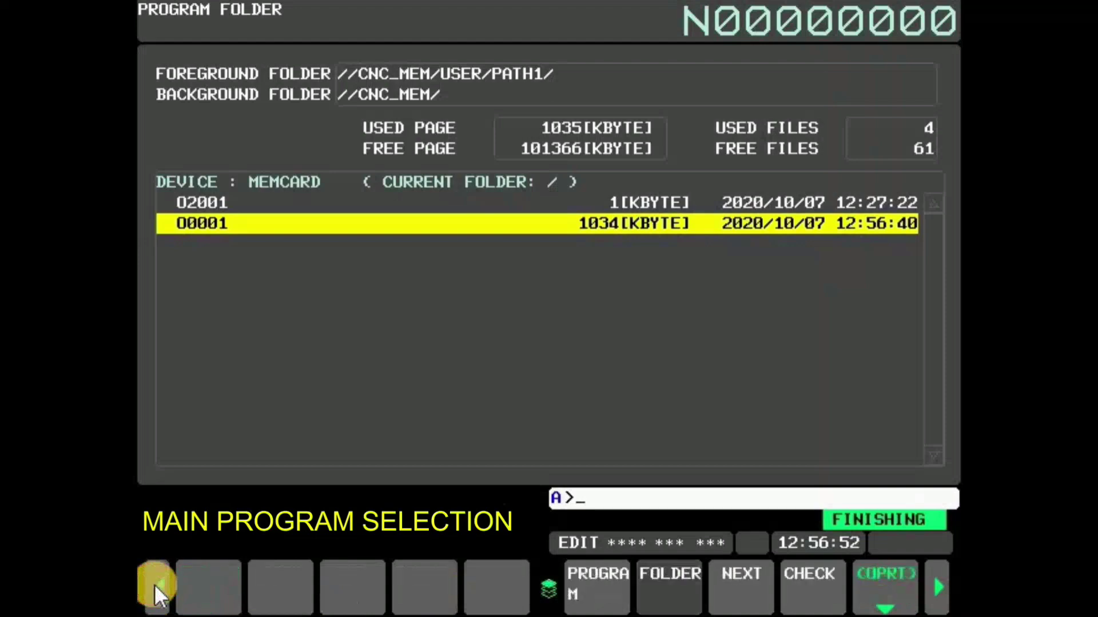
click(895, 590)
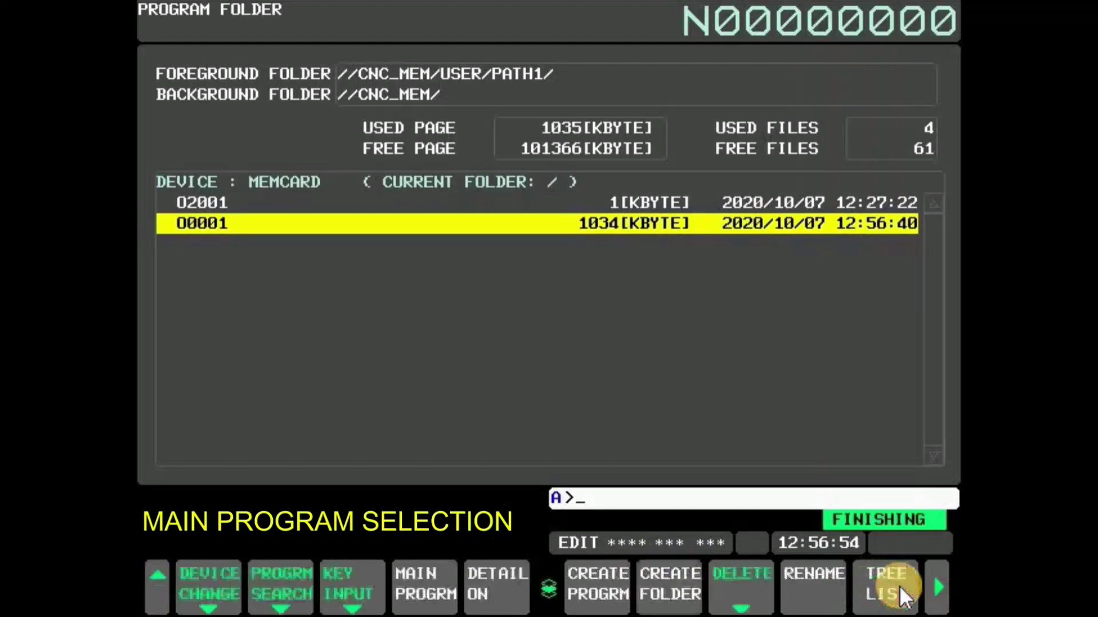
click(421, 581)
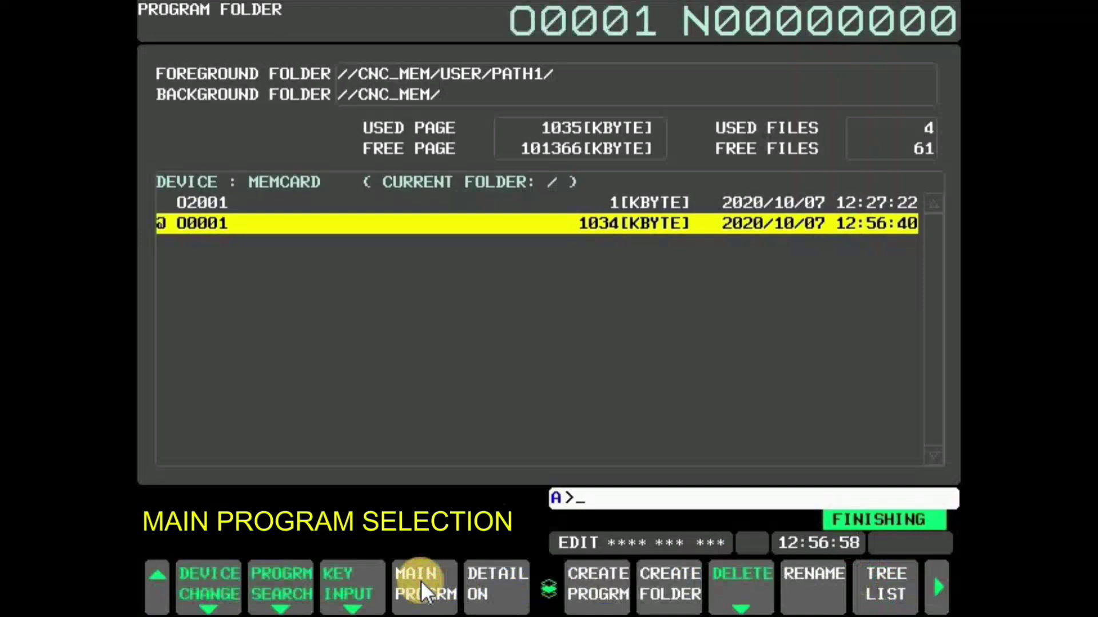
click(420, 581)
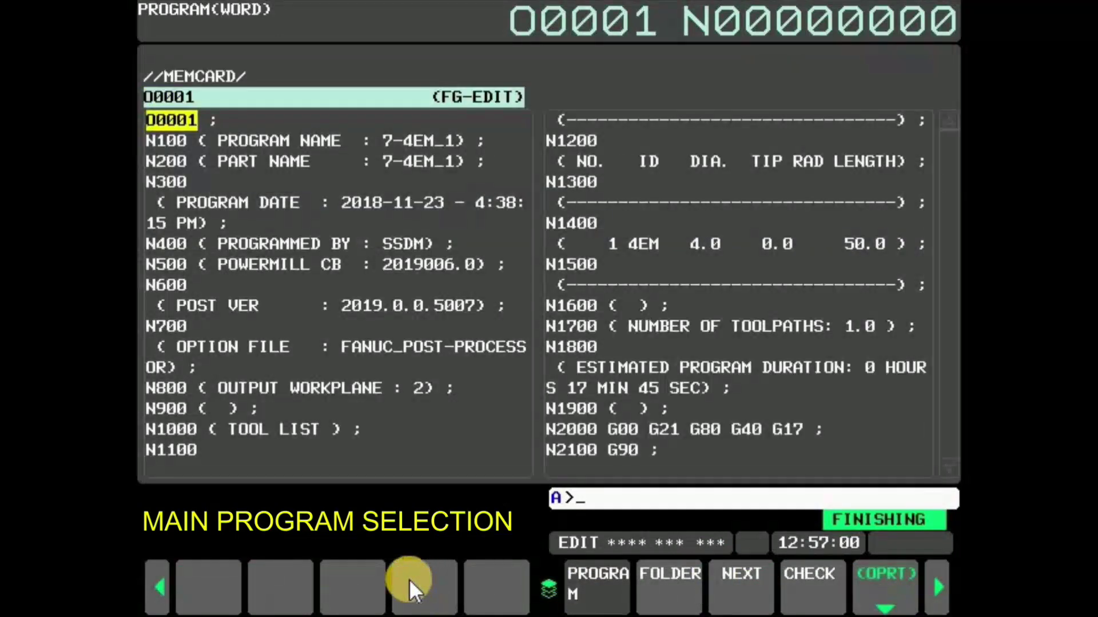
- Replace spindle speed S3500 with S4000 in block N3100, then reset the program
key(Down)
key(Down)
key(Down)
key(Down)
key(Down)
key(Down)
key(Down)
key(Down)
key(Down)
key(Down)
key(Down)
key(Down)
key(Down)
key(Down)
key(Down)
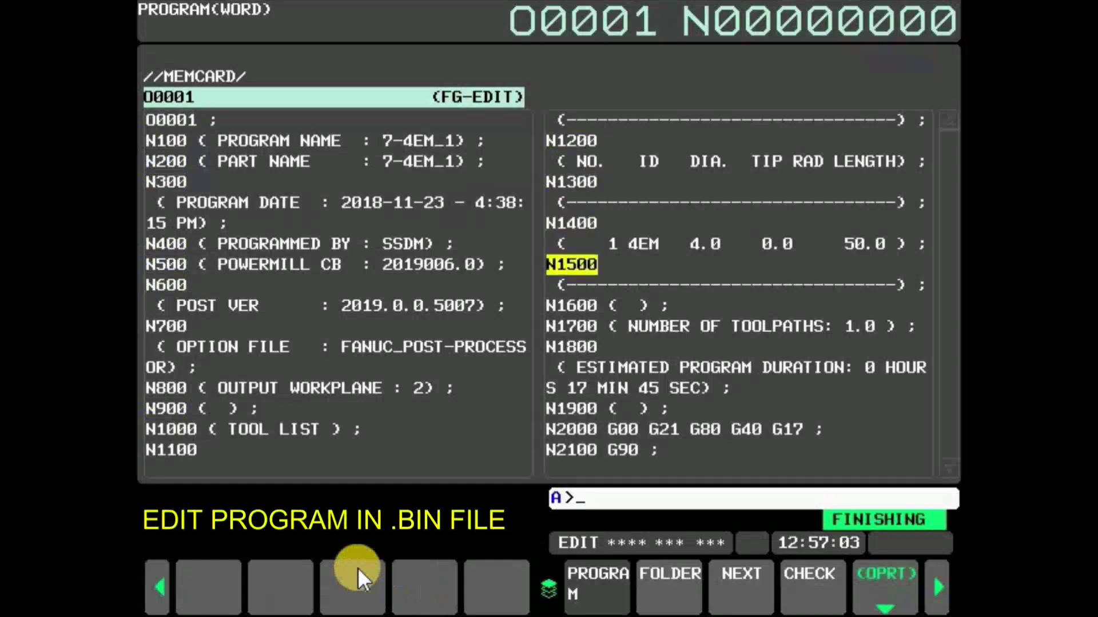
key(Down)
key(Down)
key(Down)
key(Down)
key(Down)
key(Down)
key(Down)
key(Down)
key(Down)
key(Down)
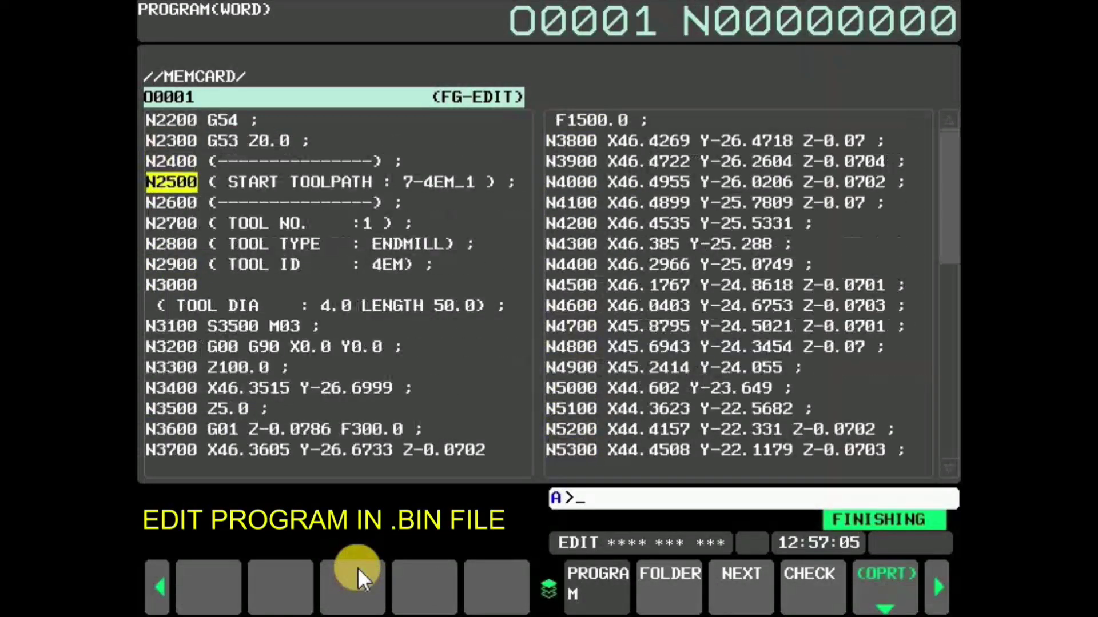
key(Down)
key(Down)
key(Down)
key(Down)
key(Down)
key(Down)
key(Down)
key(Up)
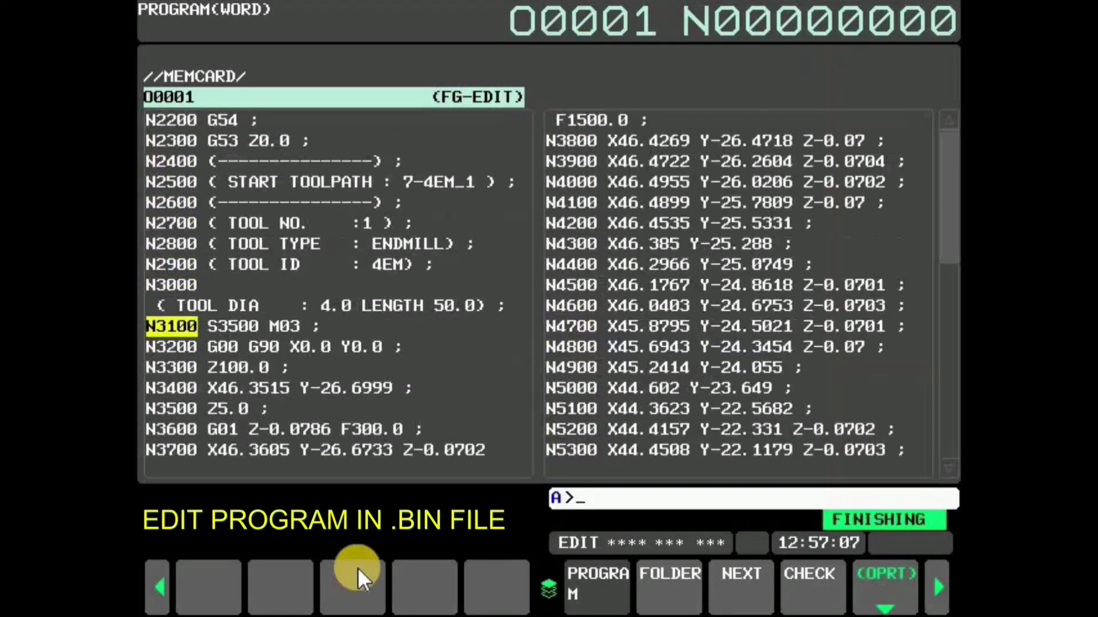
key(Right)
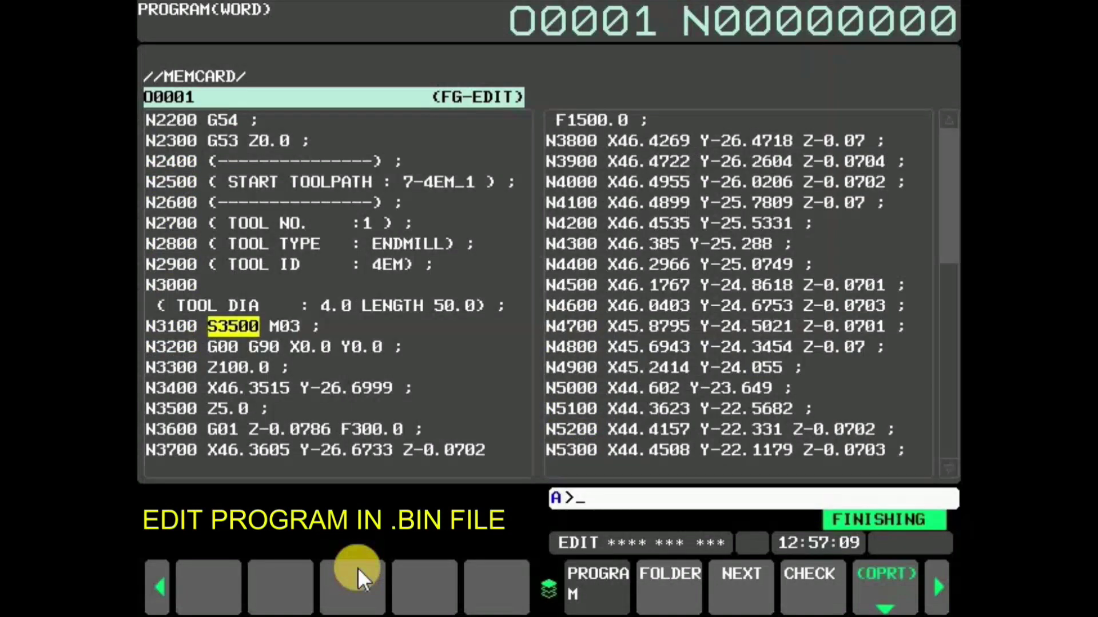
text(S4000)
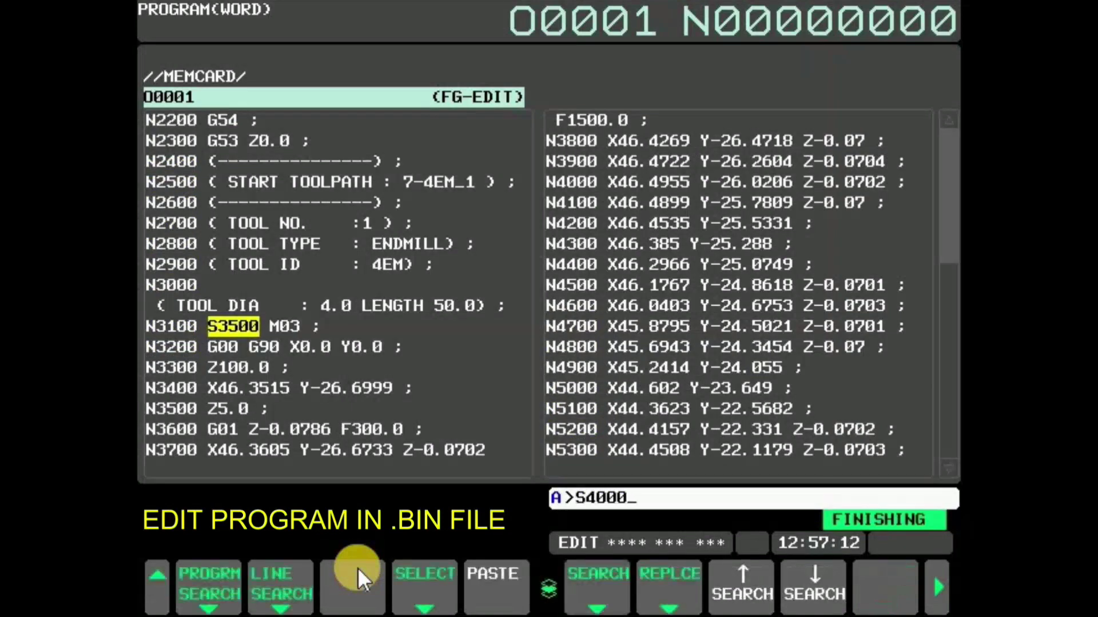
key(Insert)
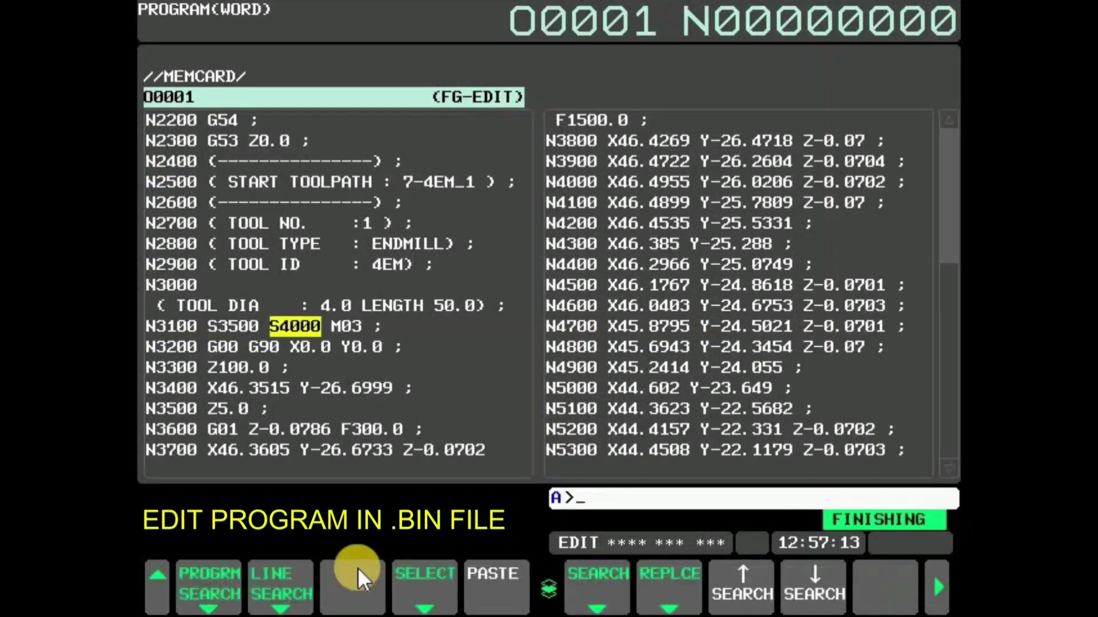
key(Left)
key(Delete)
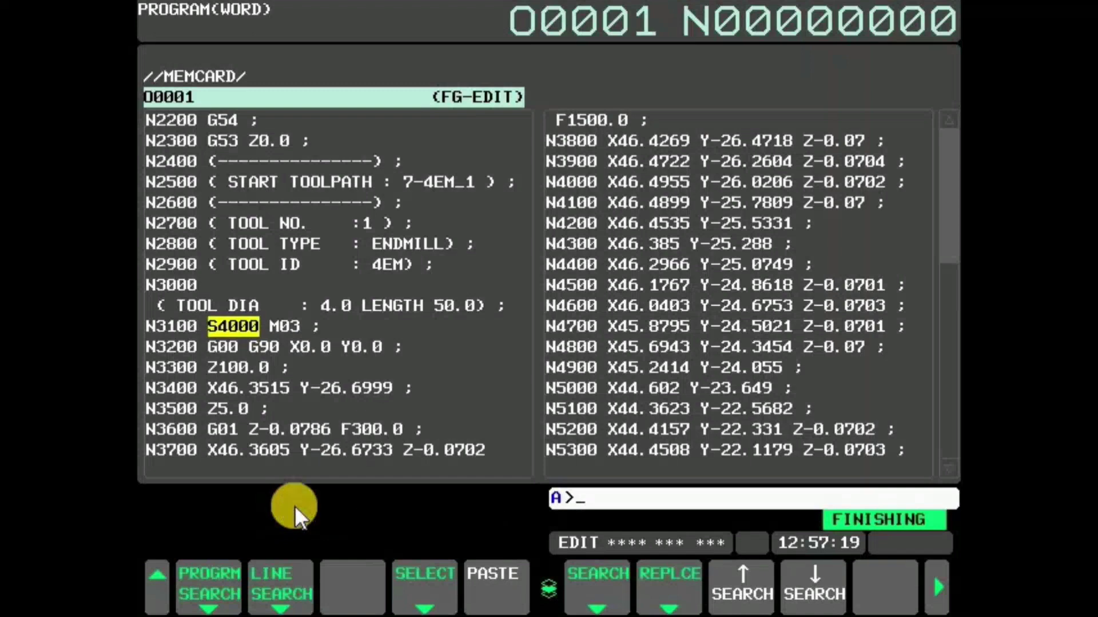
key(Escape)
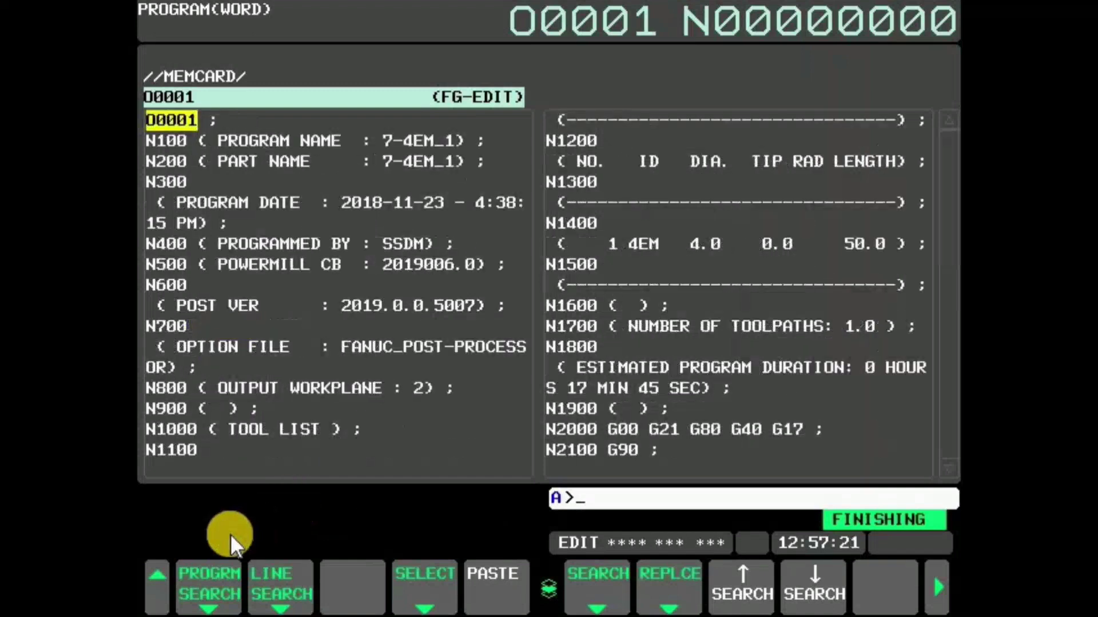